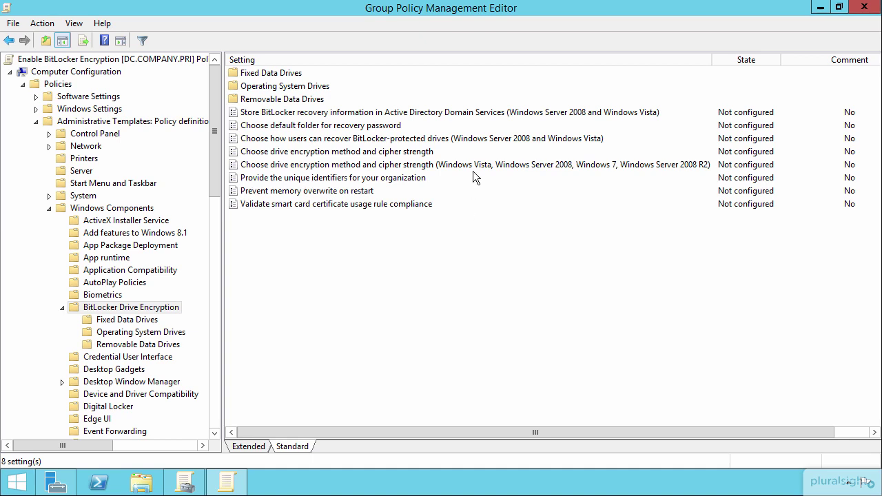
# Browse the BitLocker settings: the drive recovery policy, then the Fixed and Removable Data Drives folders.
pyautogui.click(516, 141)
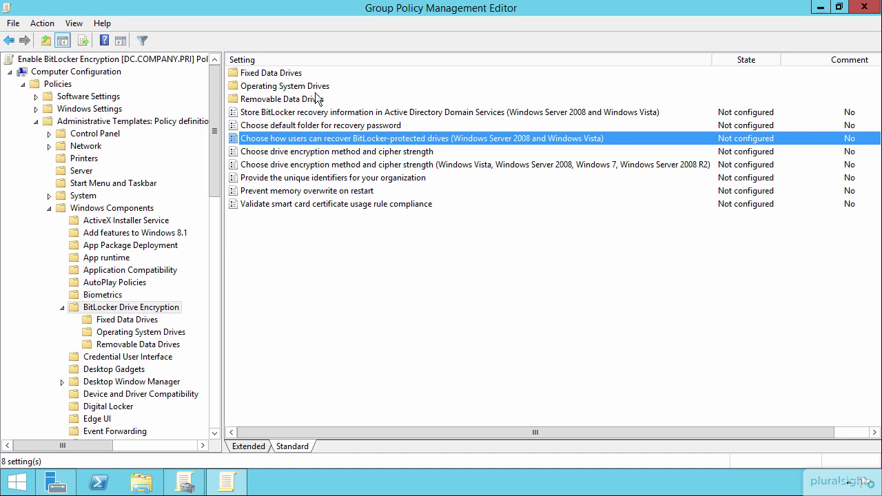
pyautogui.click(290, 73)
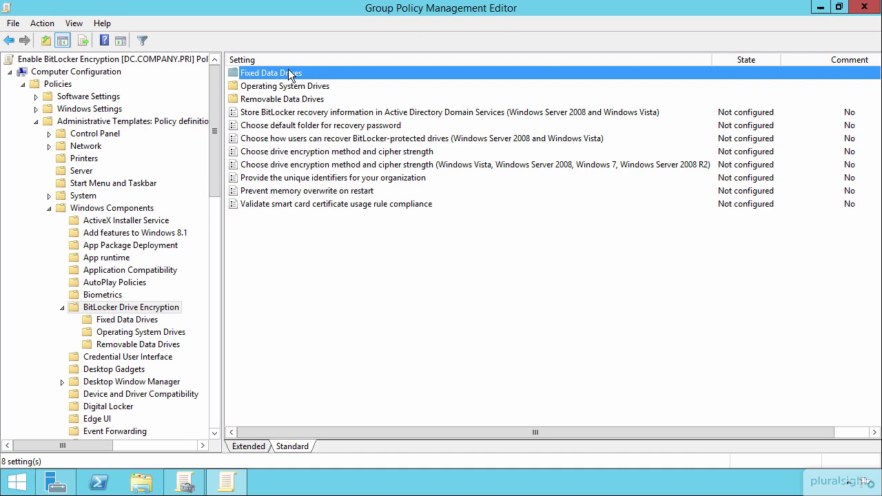
pyautogui.click(294, 101)
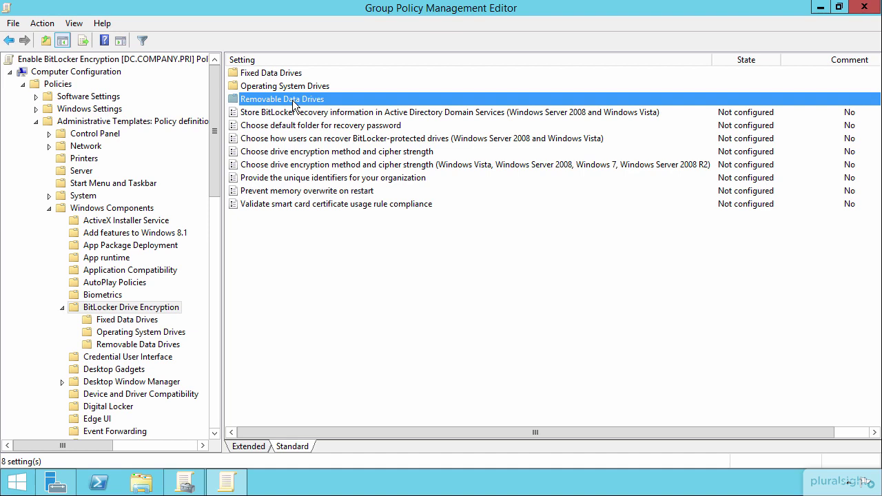
# Enable the encryption method policy, view the AES 128-bit and AES 256-bit options, then close without saving.
pyautogui.doubleClick(376, 156)
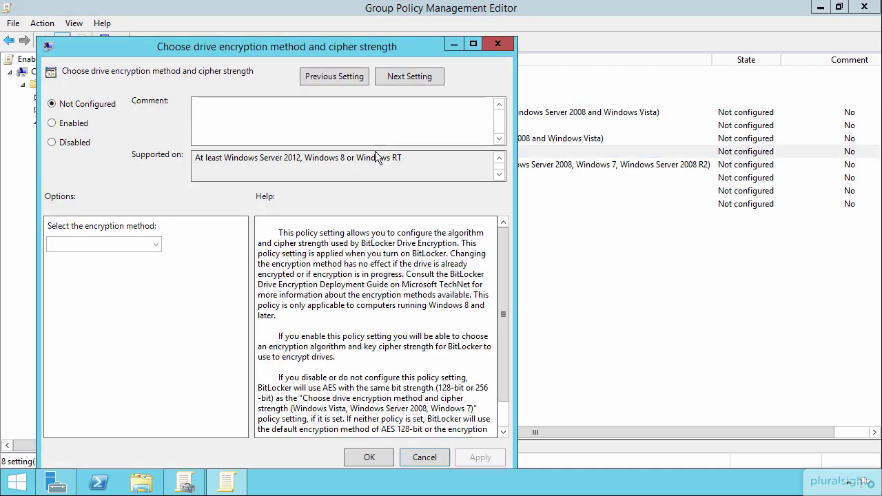
pyautogui.click(53, 123)
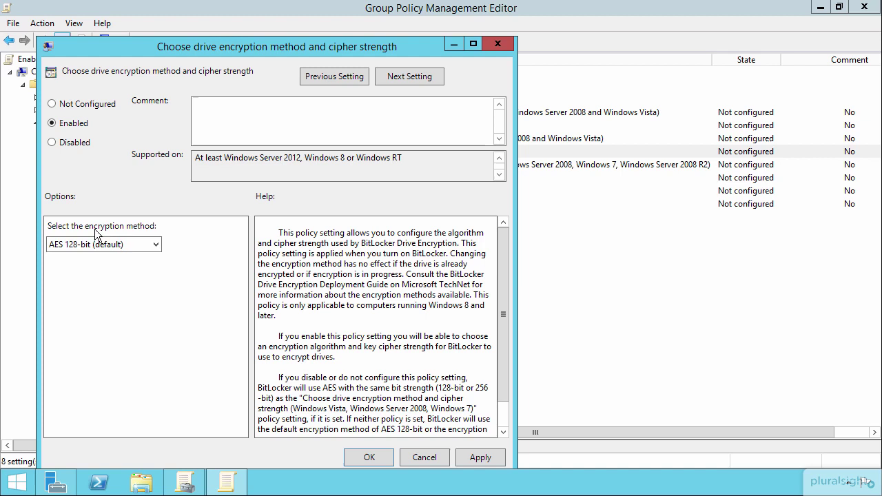
pyautogui.click(102, 246)
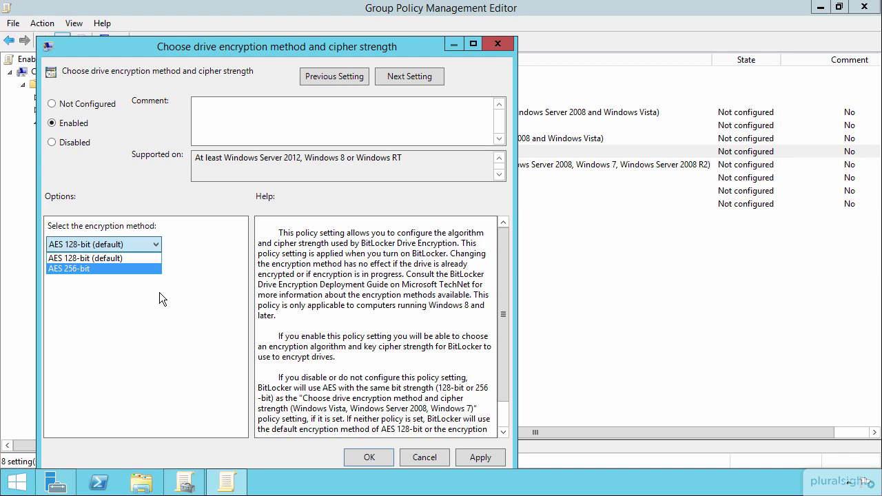
pyautogui.click(499, 43)
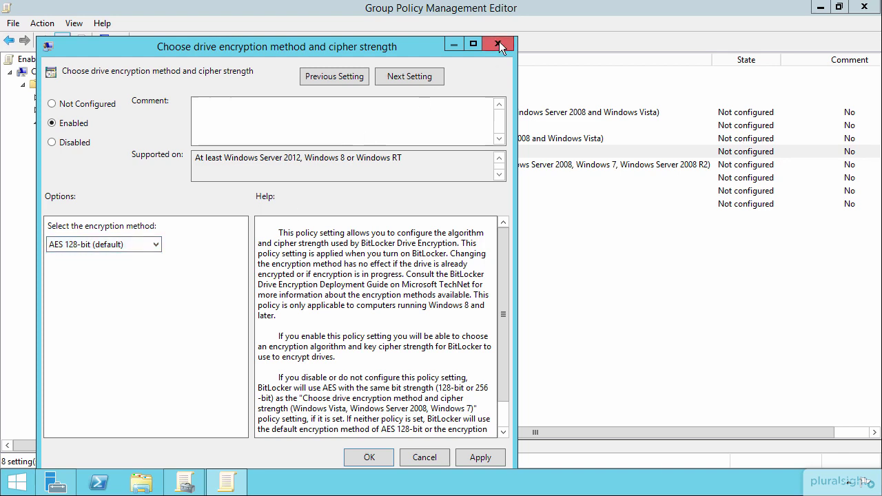
pyautogui.click(499, 42)
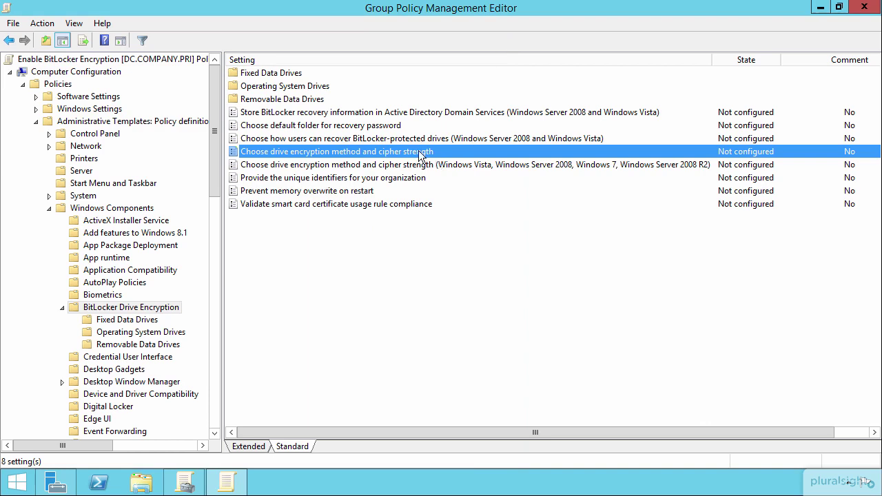
pyautogui.click(382, 179)
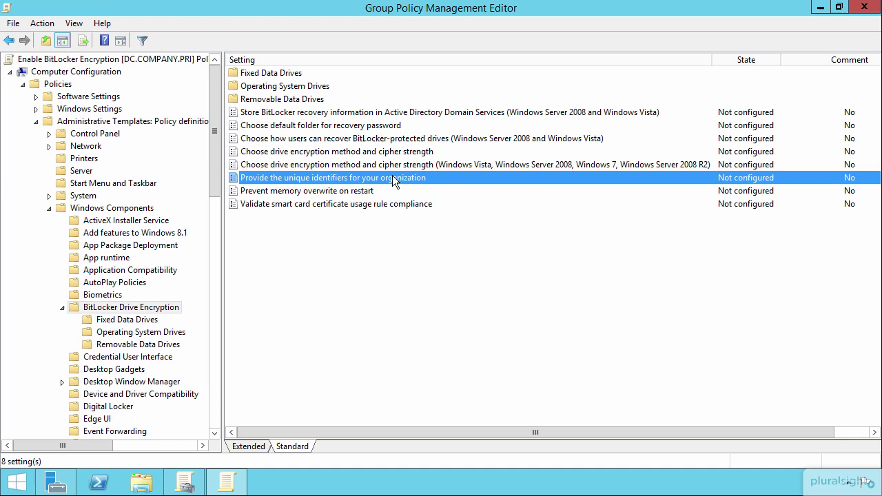
pyautogui.doubleClick(392, 178)
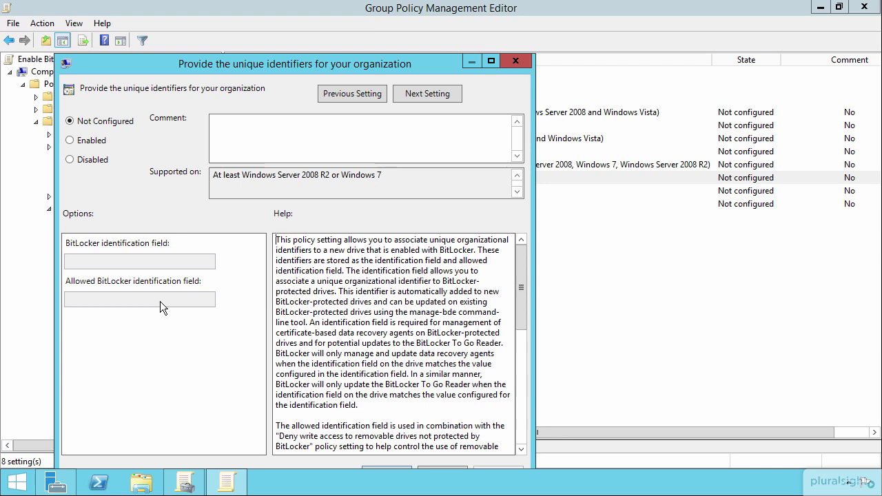
pyautogui.click(521, 62)
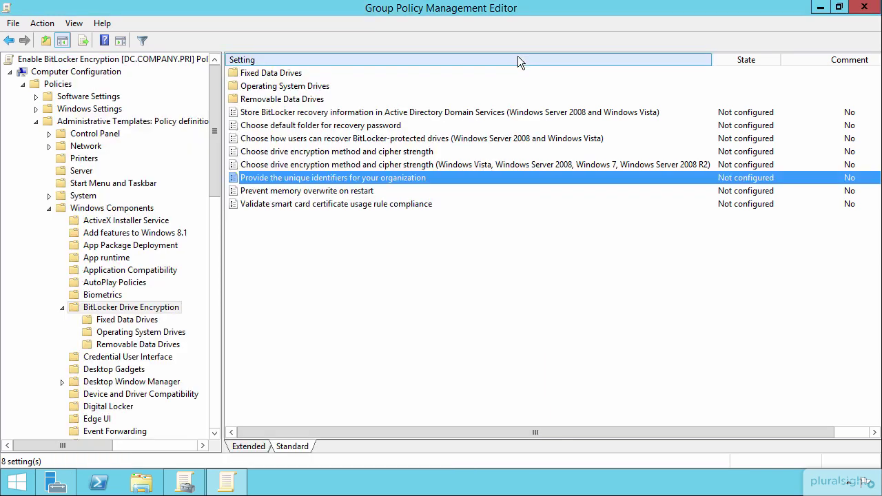
# In Operating System Drives, open 'Require additional authentication at startup' and select Enabled.
pyautogui.doubleClick(295, 88)
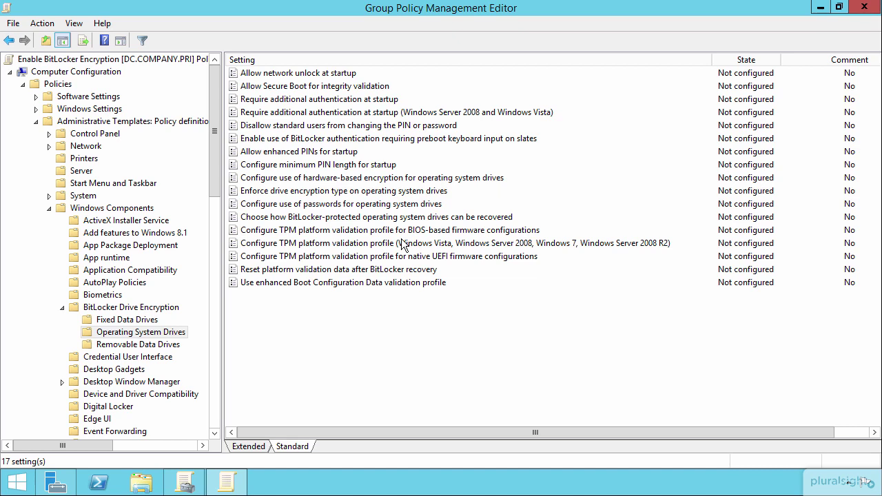
pyautogui.doubleClick(358, 99)
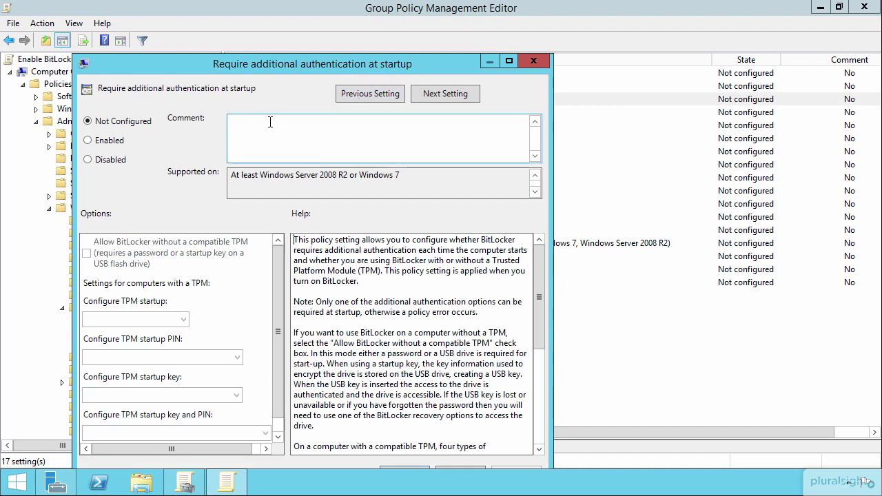
pyautogui.click(110, 141)
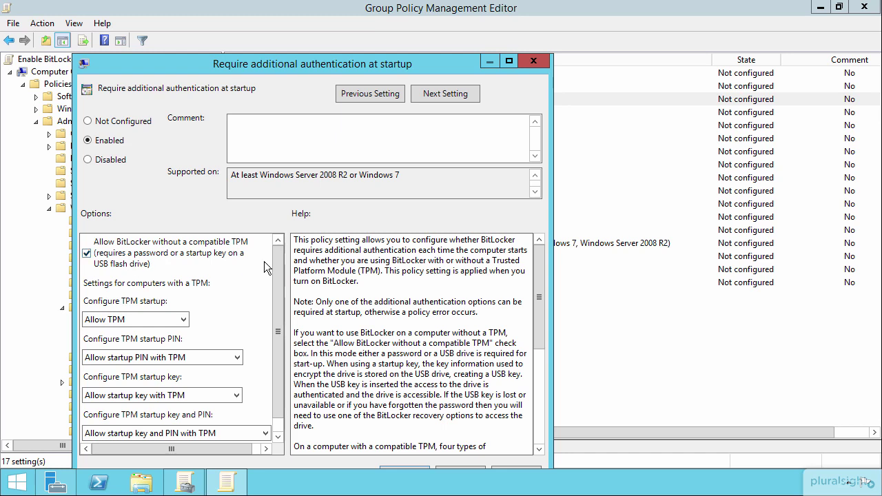
# Review the startup PIN with TPM choices, then close the policy without saving.
pyautogui.scroll(-1, 276, 305)
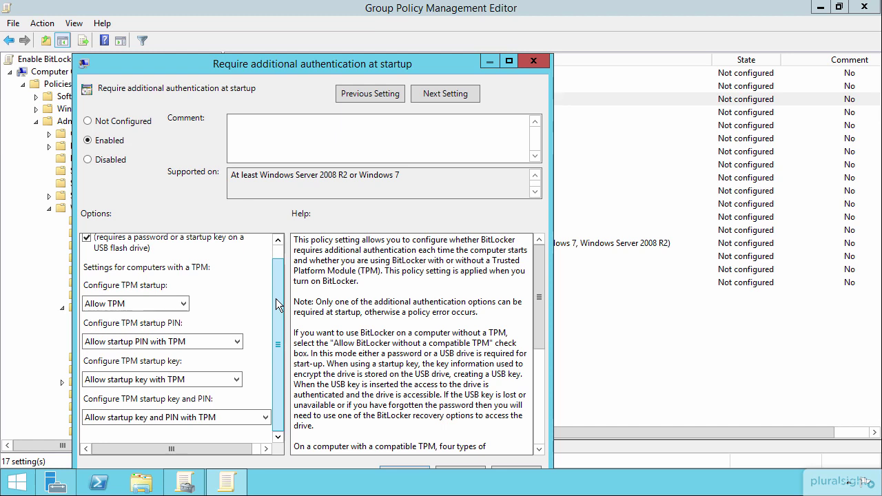
pyautogui.click(119, 343)
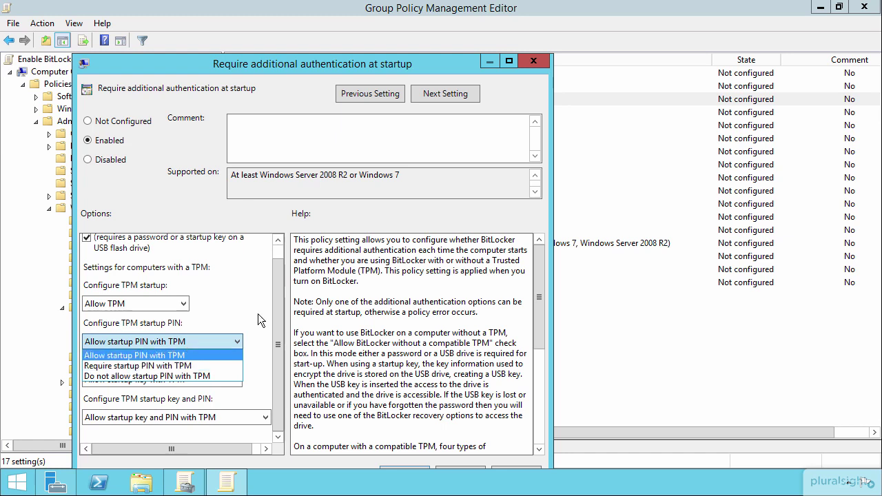
pyautogui.click(272, 300)
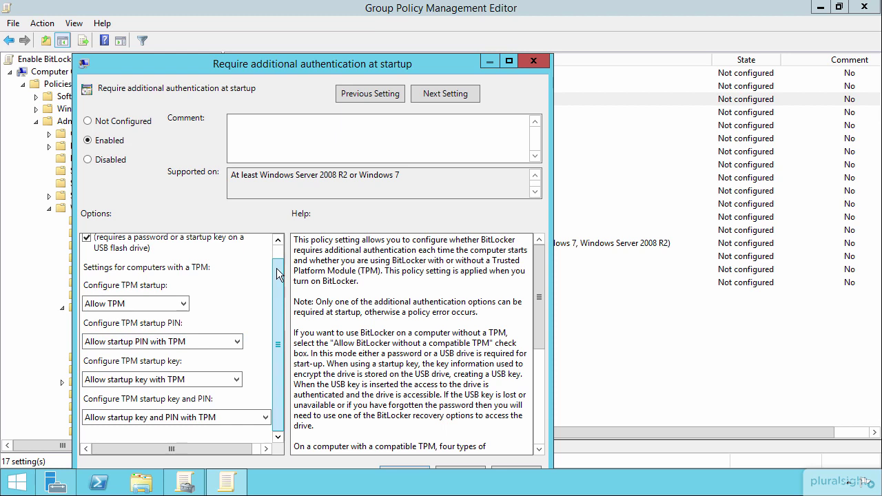
pyautogui.click(278, 239)
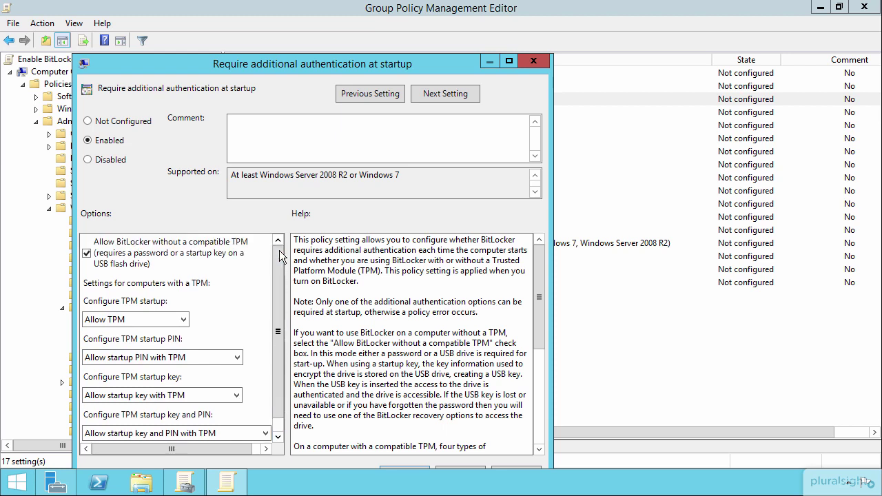
pyautogui.click(534, 61)
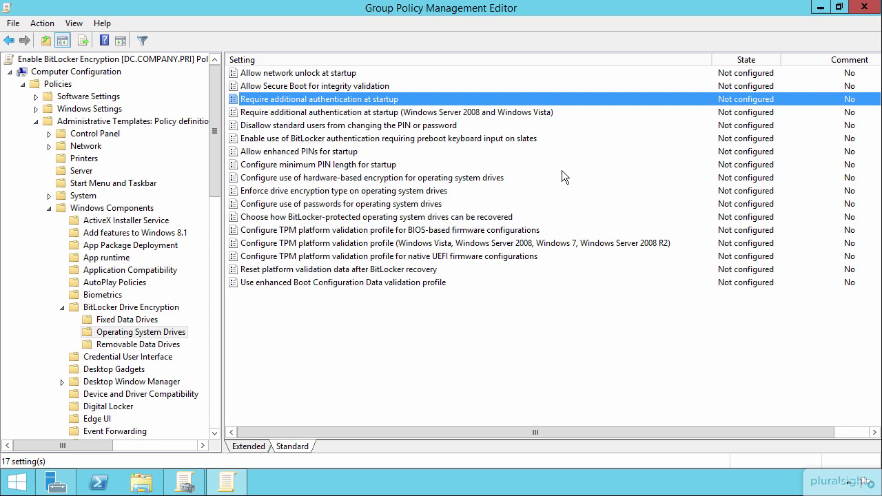
pyautogui.click(302, 75)
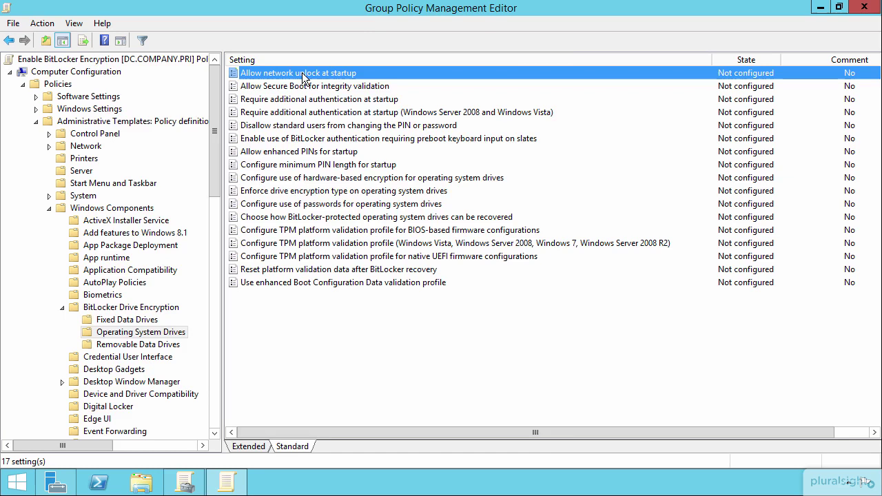
pyautogui.doubleClick(302, 75)
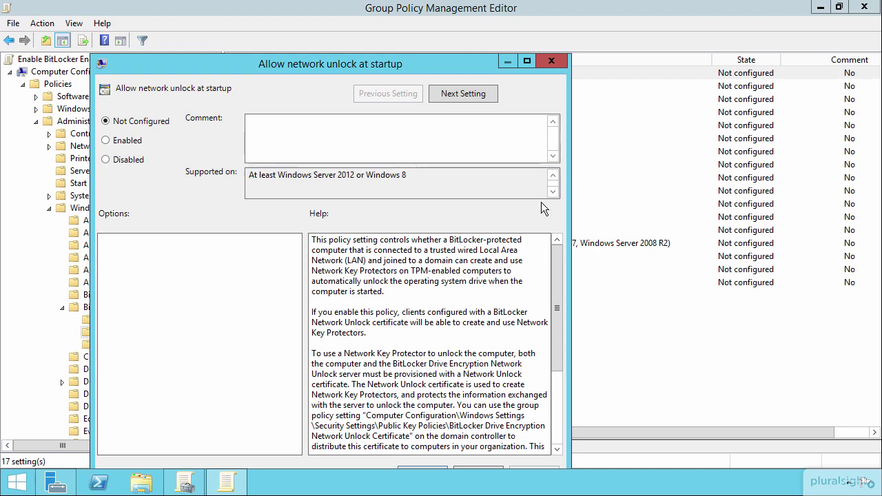
pyautogui.click(555, 61)
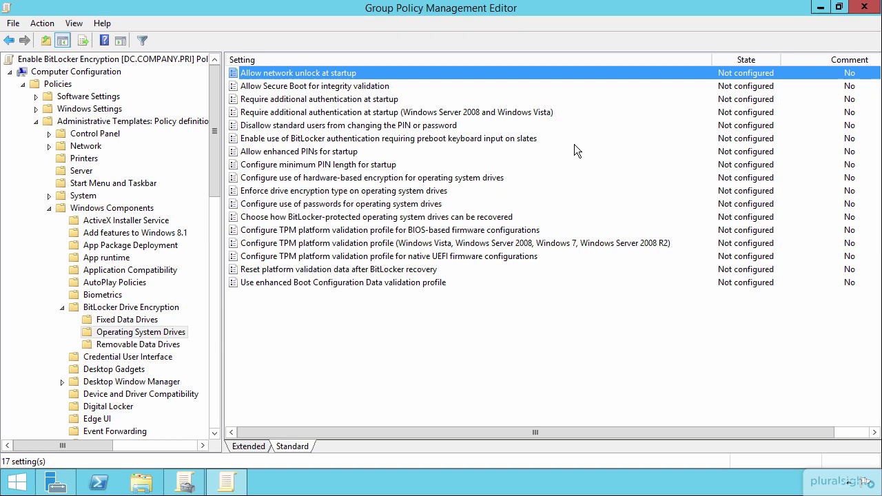
pyautogui.click(332, 129)
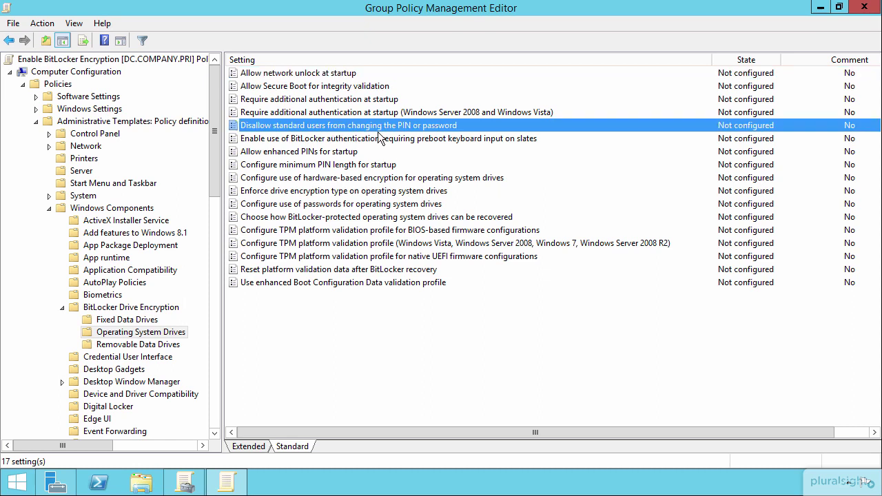
pyautogui.click(308, 153)
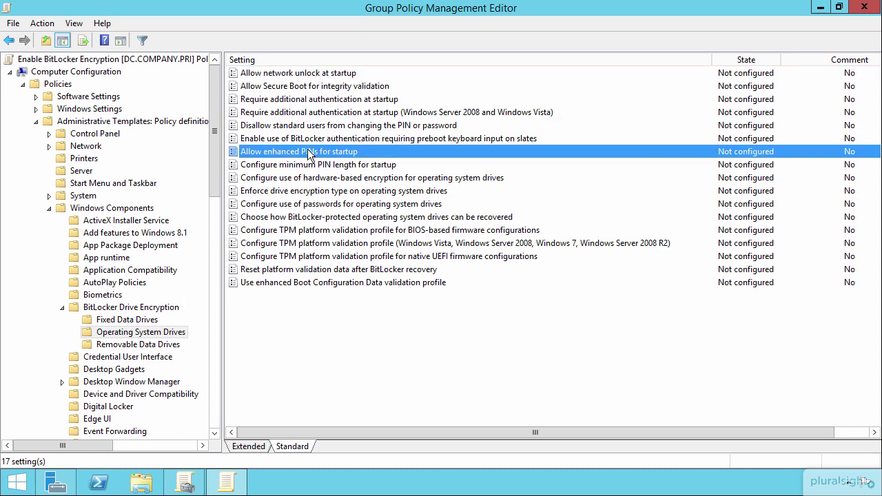
pyautogui.click(332, 166)
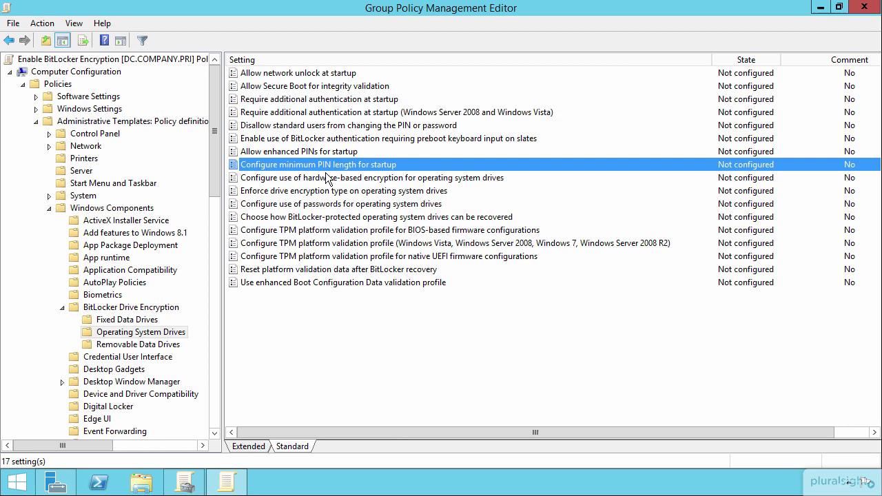
pyautogui.doubleClick(326, 174)
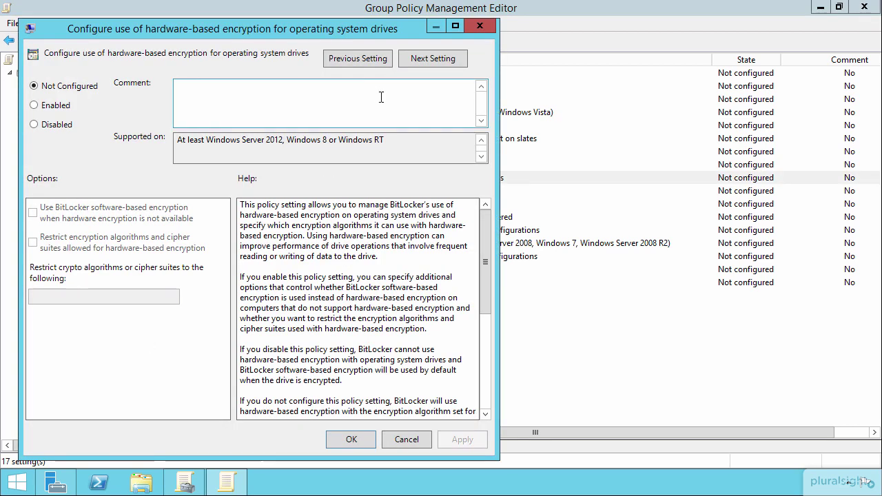
pyautogui.click(480, 27)
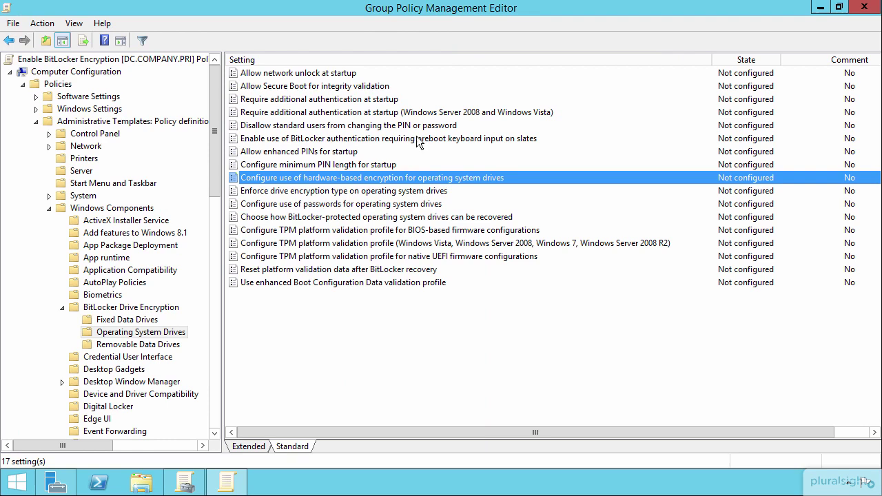
pyautogui.click(351, 193)
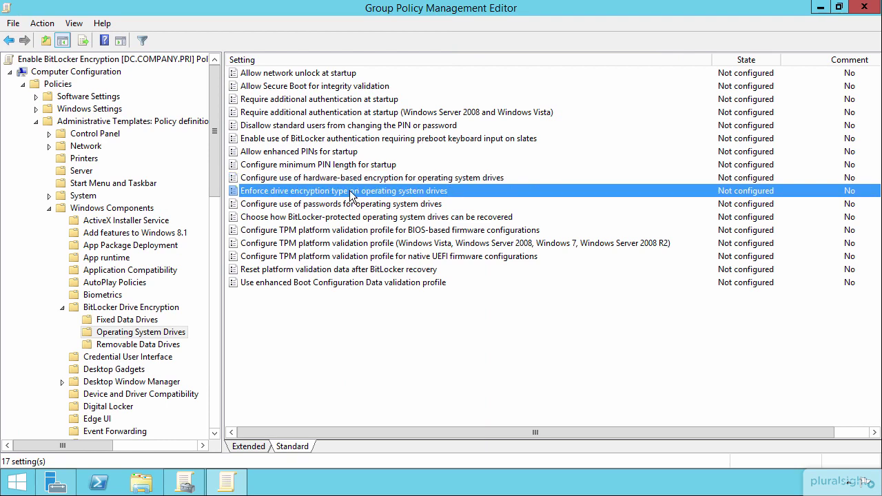
pyautogui.doubleClick(349, 190)
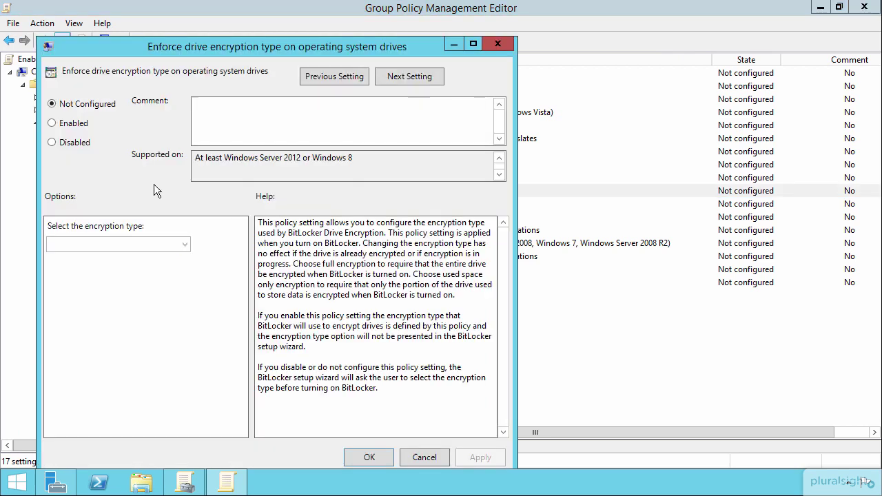
pyautogui.click(76, 124)
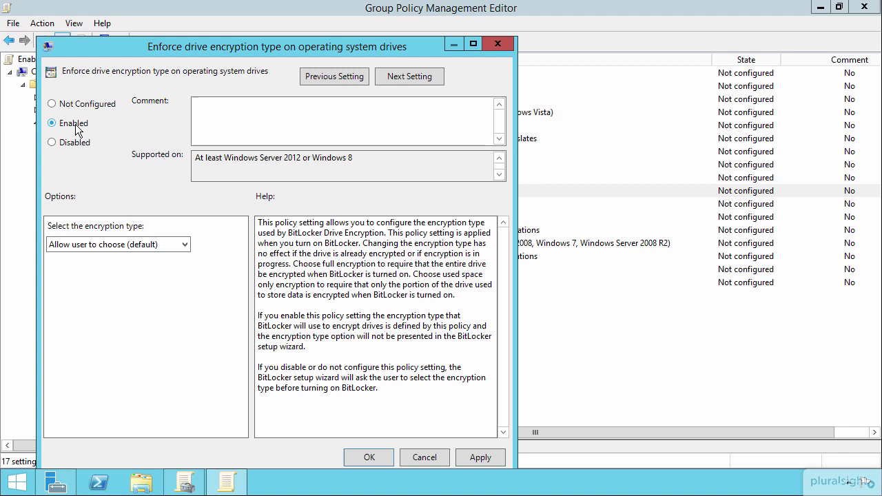
pyautogui.click(115, 245)
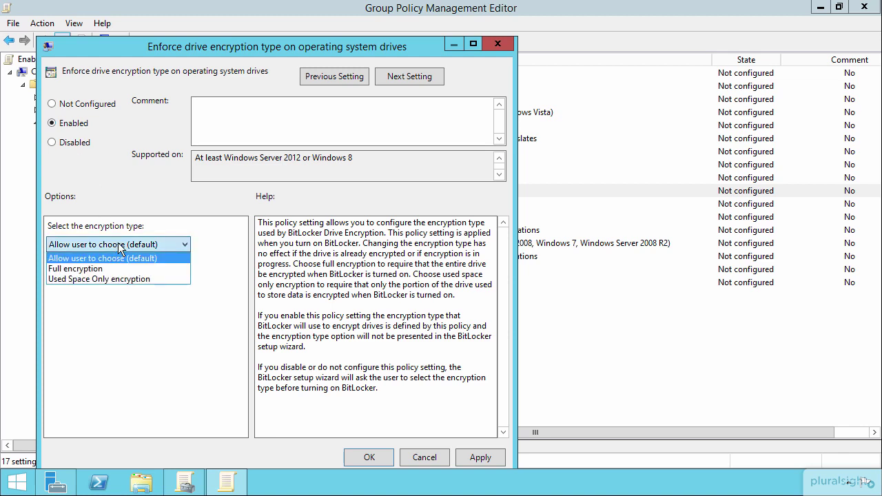
pyautogui.click(494, 41)
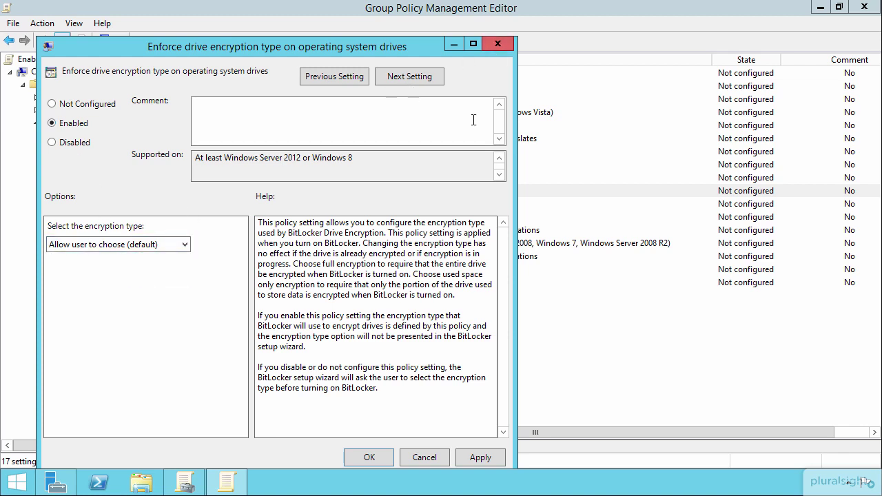
pyautogui.click(492, 44)
pyautogui.click(362, 206)
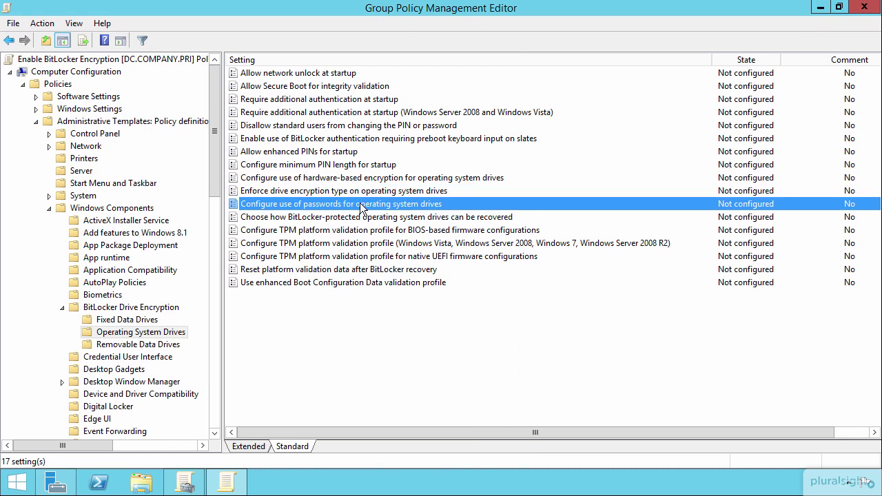
pyautogui.doubleClick(363, 205)
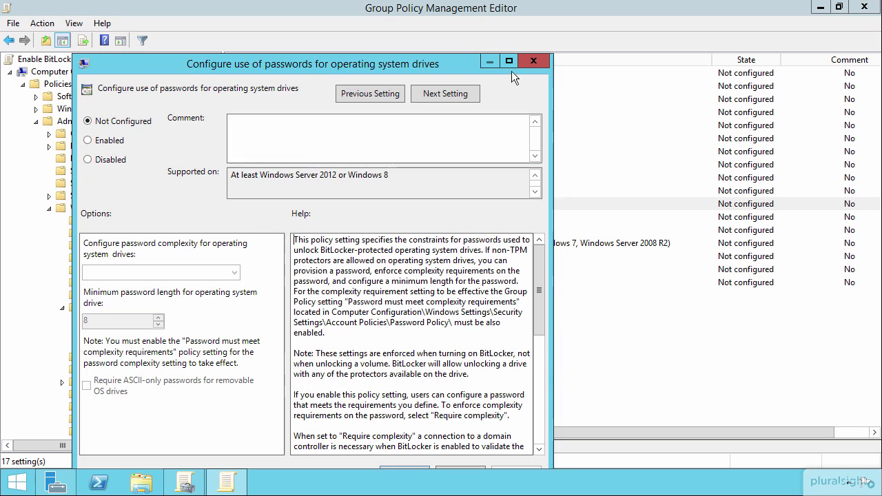
pyautogui.click(534, 61)
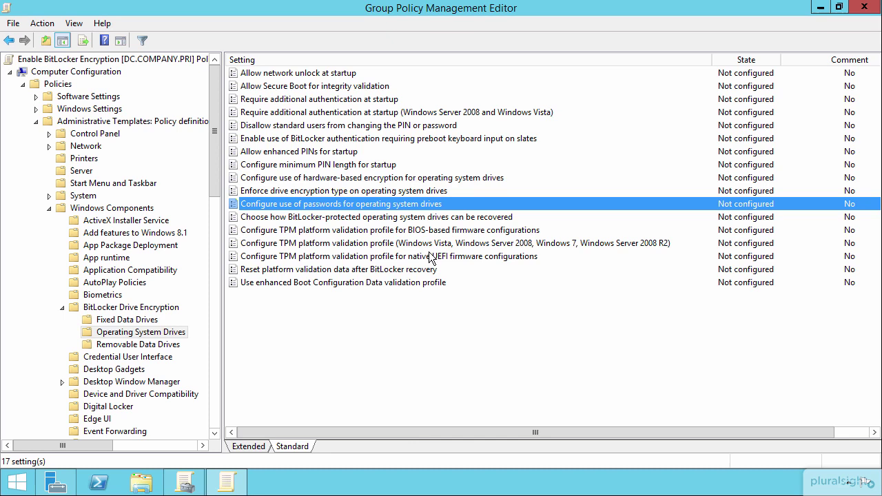
# Select the OS drive recovery policy, then switch to the Fixed Data Drives folder.
pyautogui.click(377, 218)
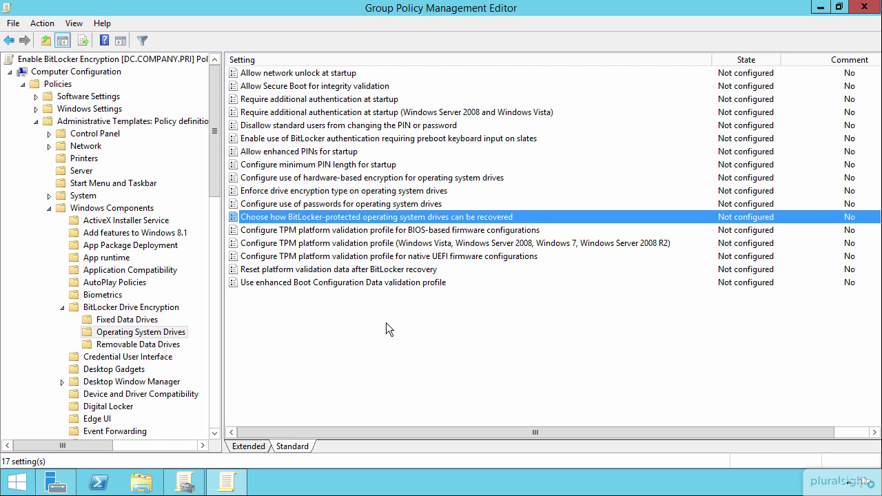
pyautogui.click(114, 324)
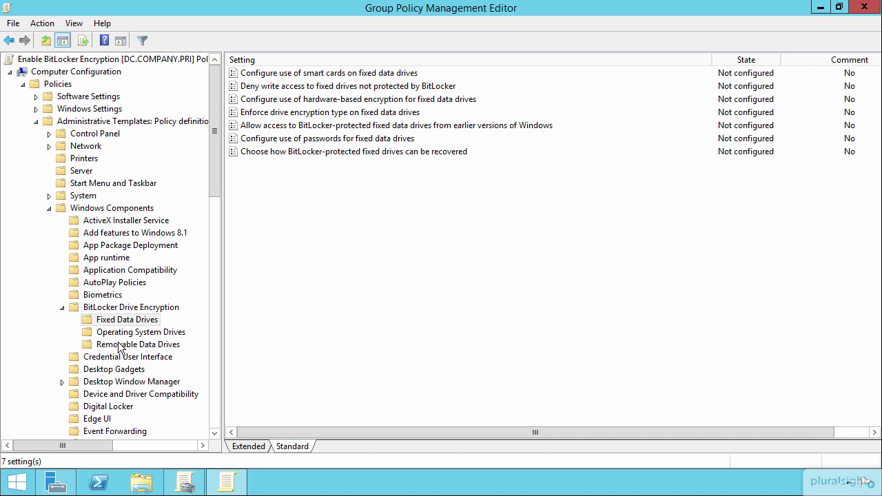
# In Removable Data Drives, open 'Control use of BitLocker on removable drives' and close it unchanged.
pyautogui.click(118, 347)
pyautogui.click(298, 75)
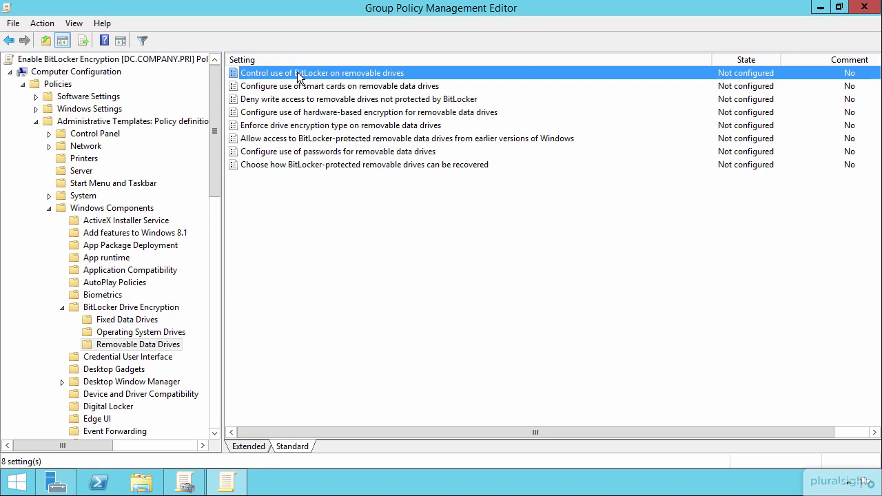
pyautogui.doubleClick(297, 72)
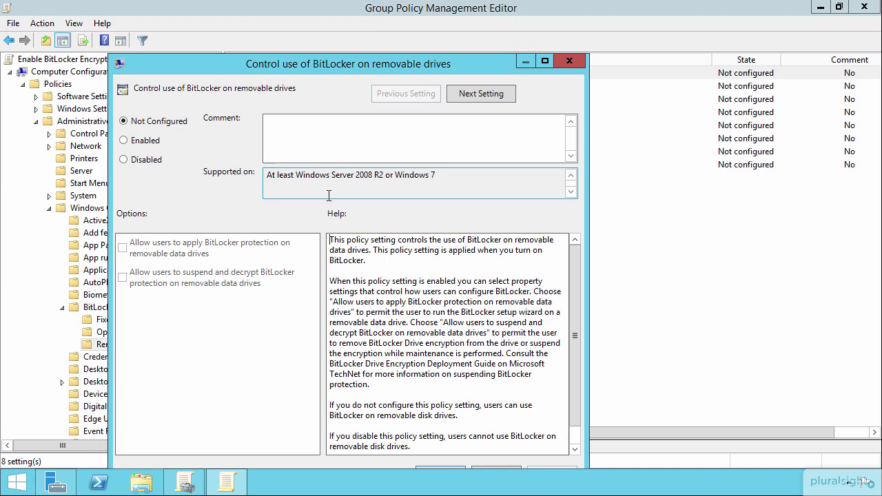
pyautogui.click(570, 61)
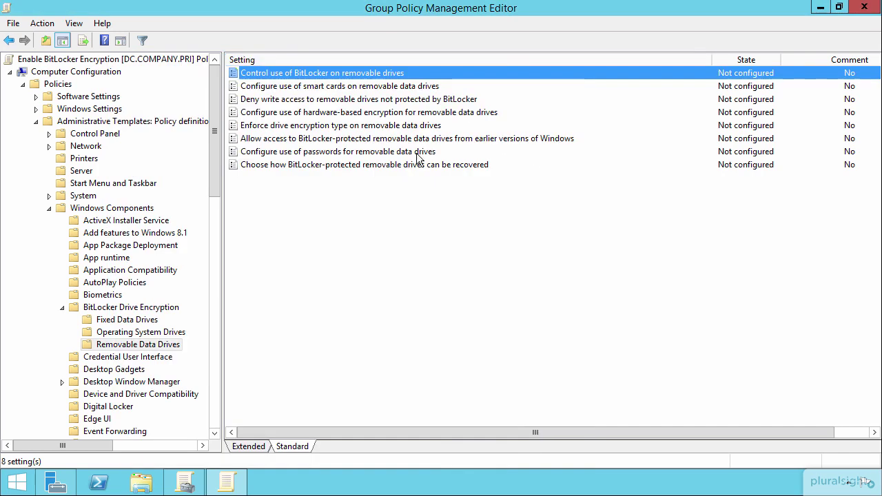
# Step through the smart card, deny write access, encryption type, earlier Windows, password and recovery policies.
pyautogui.click(324, 87)
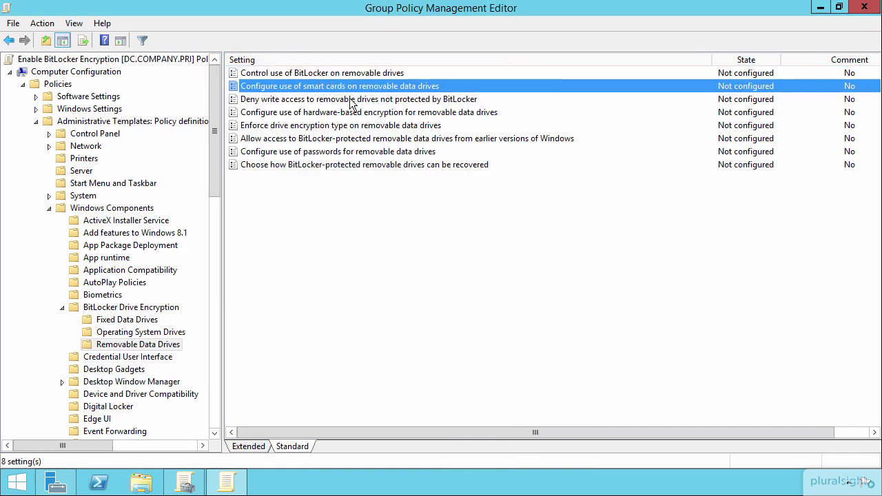
pyautogui.click(351, 101)
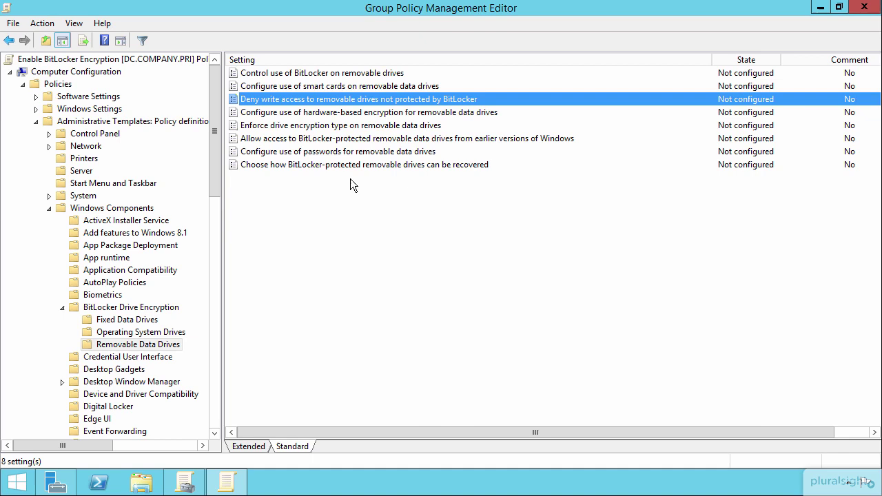
pyautogui.click(352, 128)
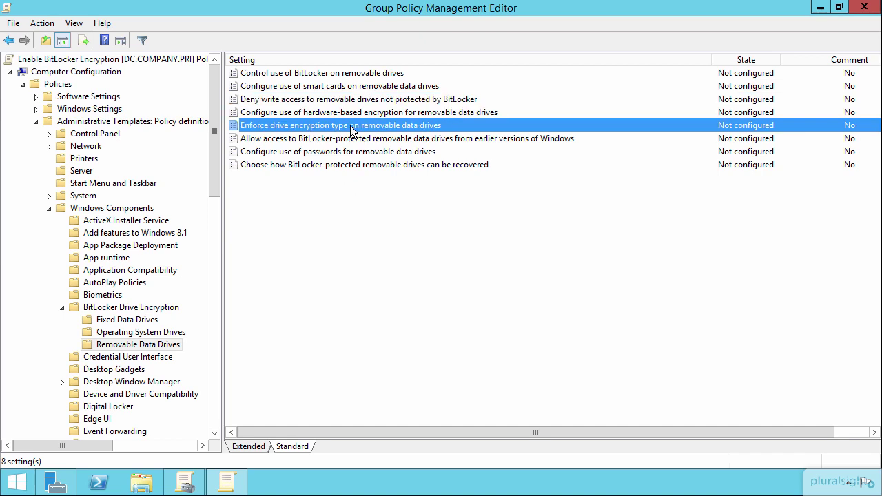
pyautogui.click(358, 140)
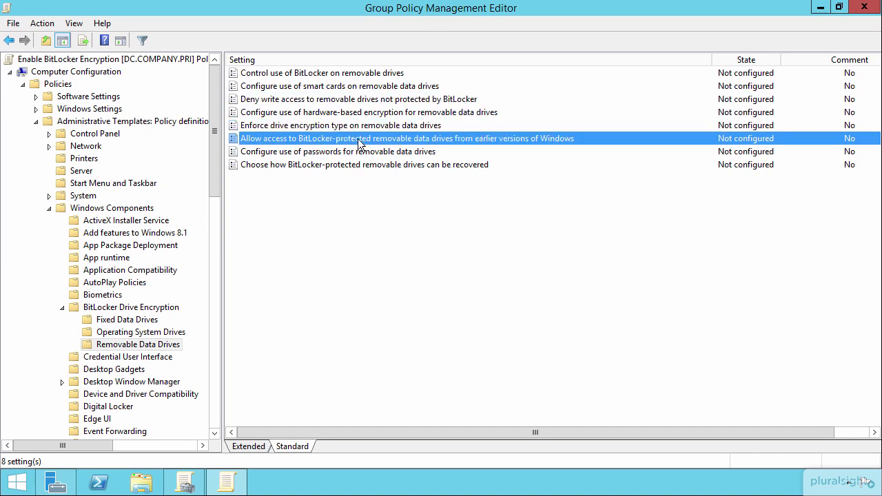
pyautogui.click(353, 153)
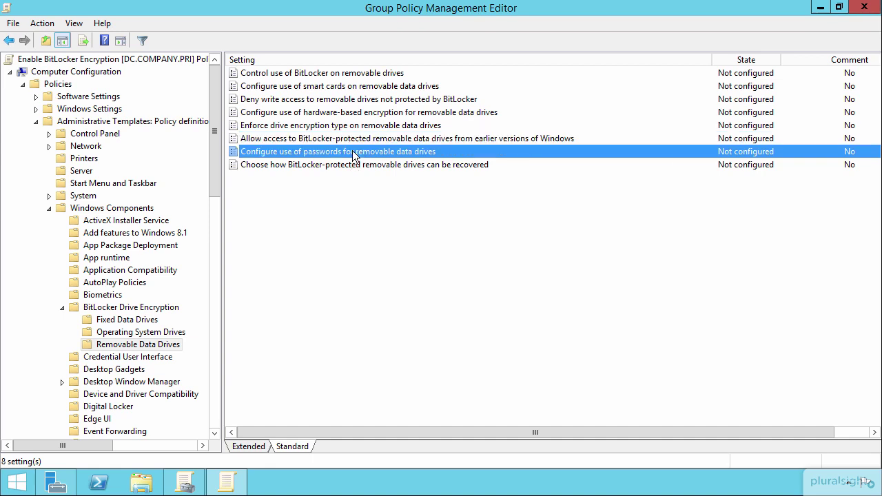
pyautogui.click(353, 166)
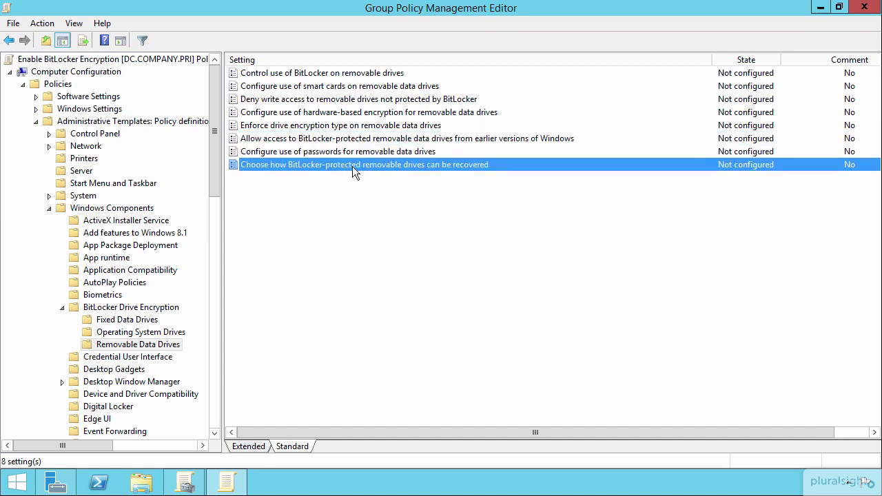